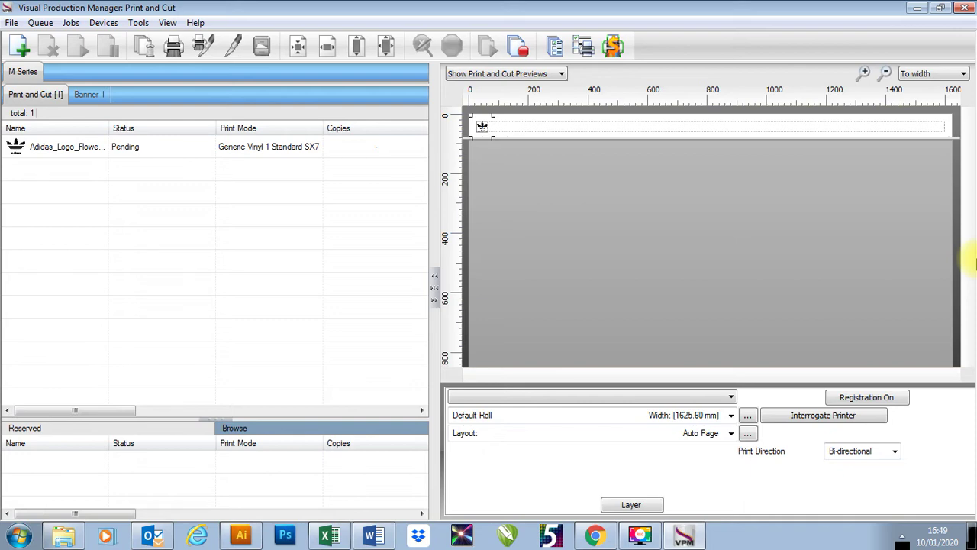
# Refresh the licence file, dismiss the Activate Succeeded notice, and close Visual Production Manager.
pyautogui.click(195, 23)
pyautogui.click(227, 55)
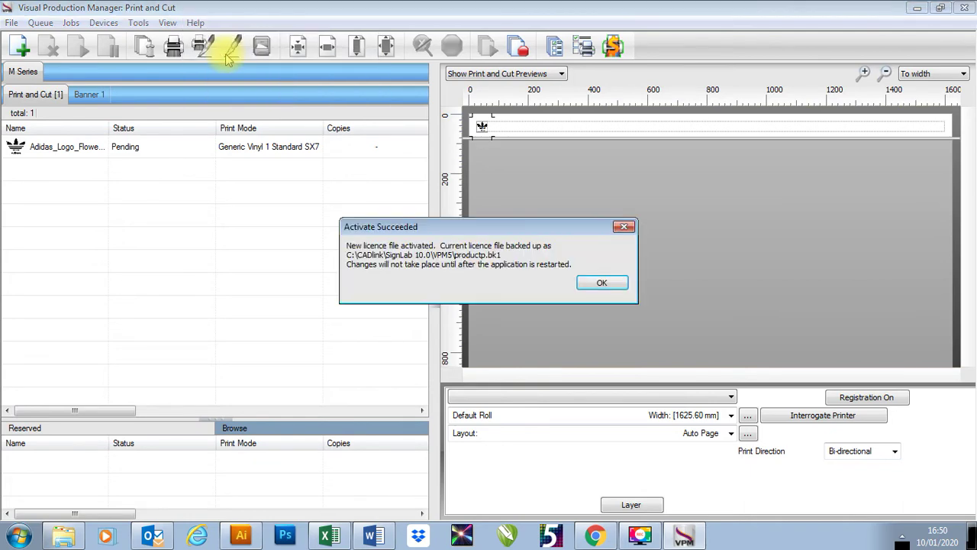
pyautogui.press('Return')
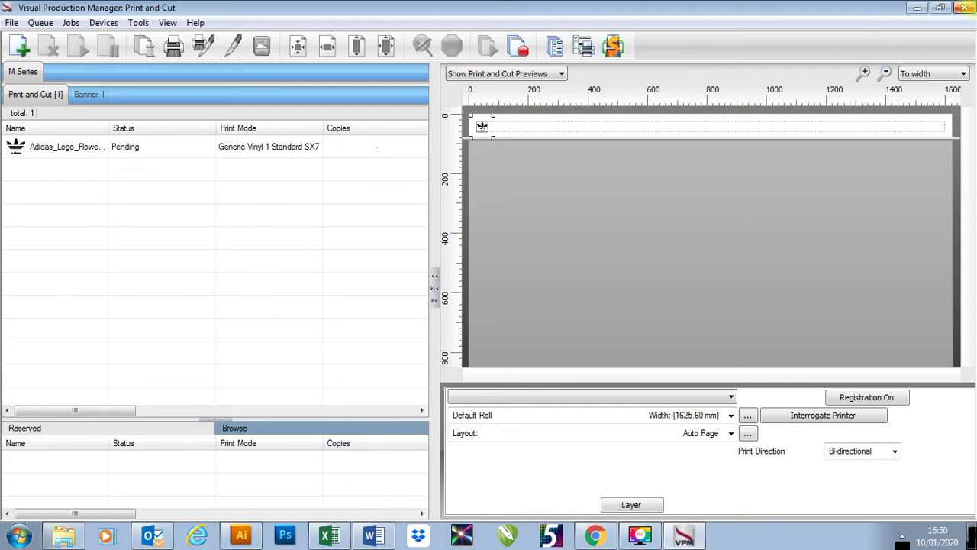
pyautogui.click(967, 8)
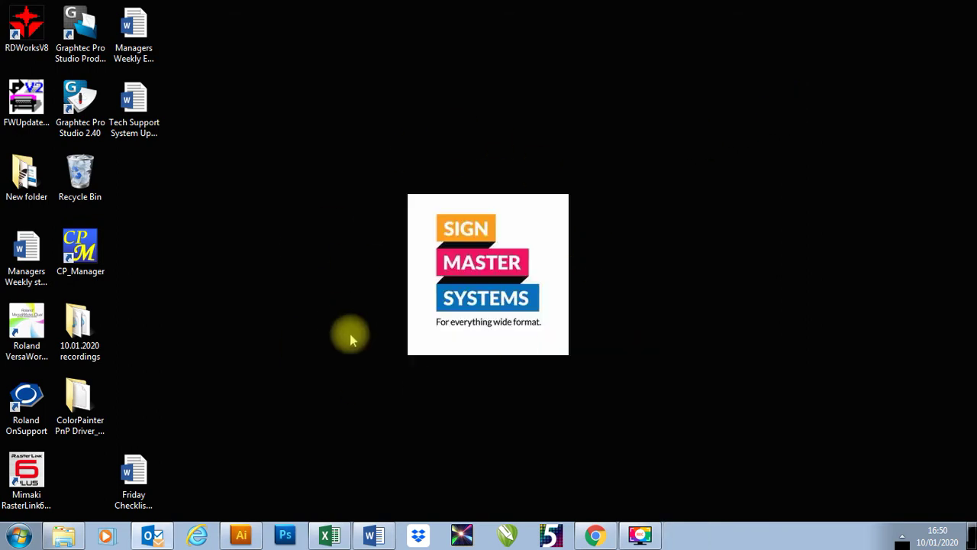
# Launch Update SignLab from the SignLab 10.0 folder under All Programs.
pyautogui.click(19, 536)
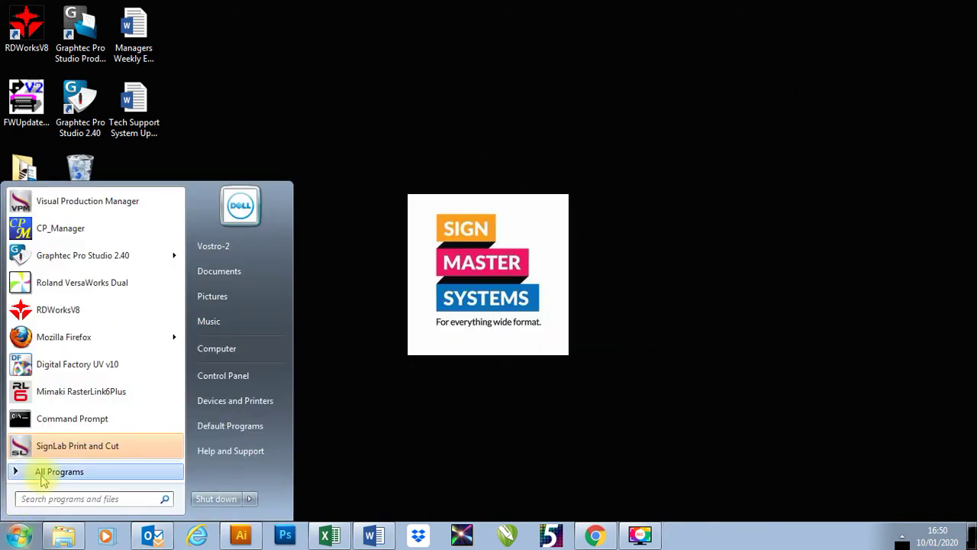
pyautogui.click(42, 474)
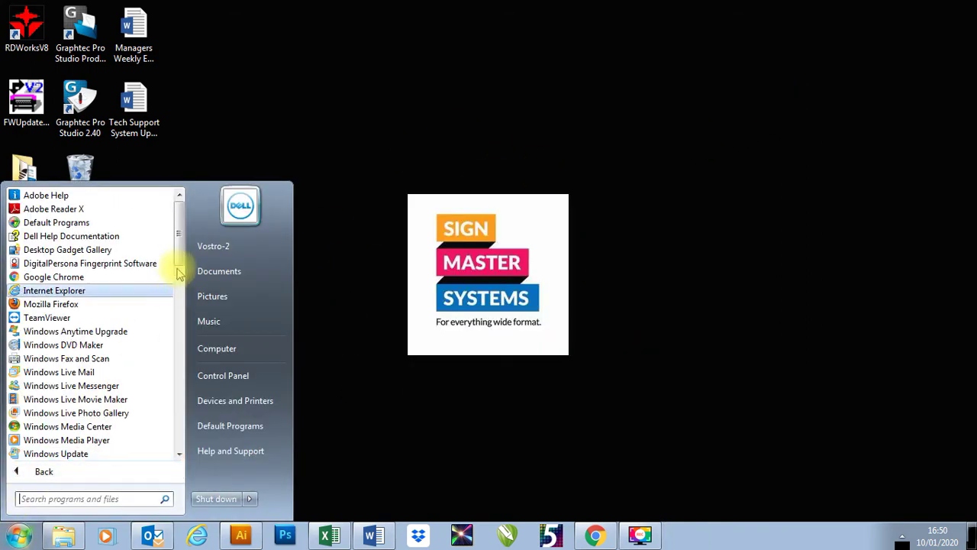
pyautogui.moveTo(178, 273); pyautogui.dragTo(164, 403)
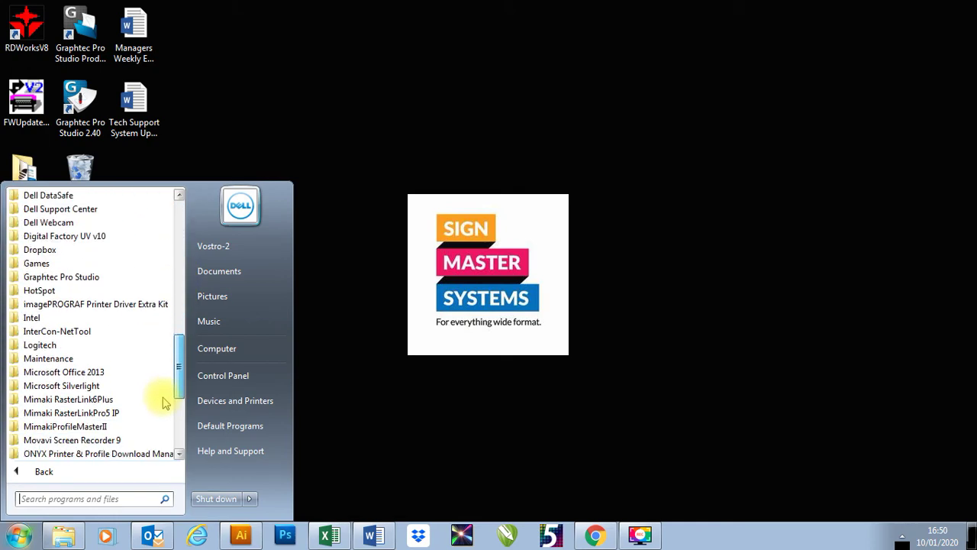
pyautogui.scroll(-3, 163, 420)
pyautogui.scroll(-1, 163, 431)
pyautogui.click(102, 400)
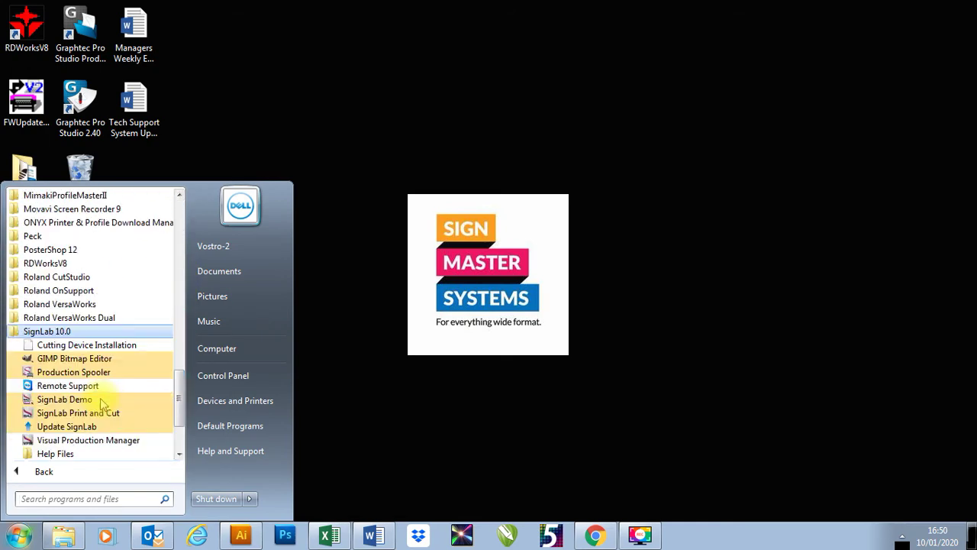
pyautogui.scroll(-1, 182, 397)
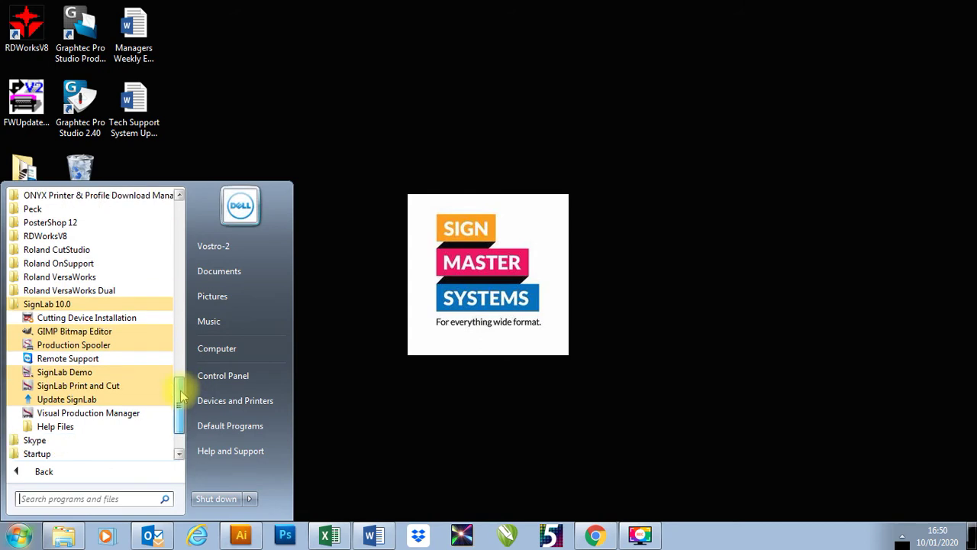
pyautogui.scroll(-1, 182, 397)
pyautogui.scroll(-1, 183, 397)
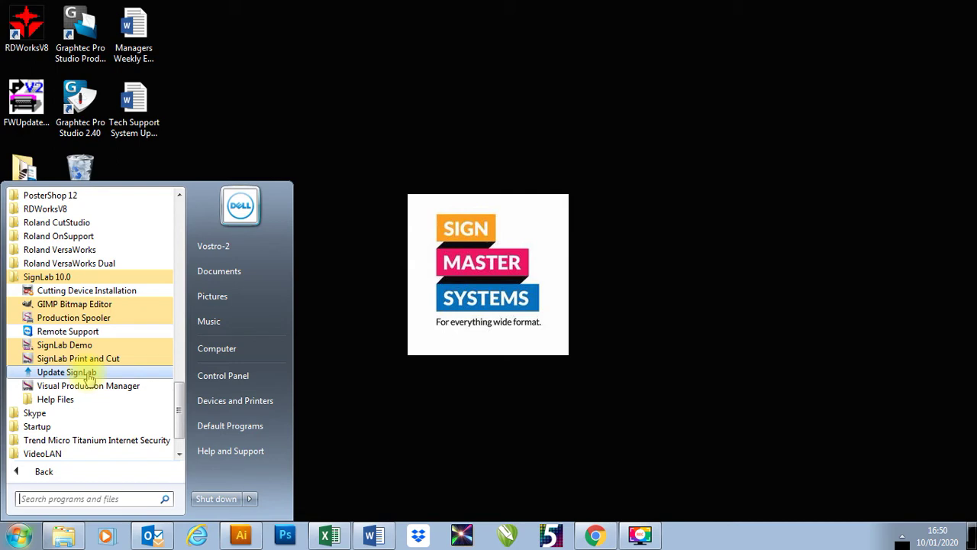
pyautogui.click(89, 374)
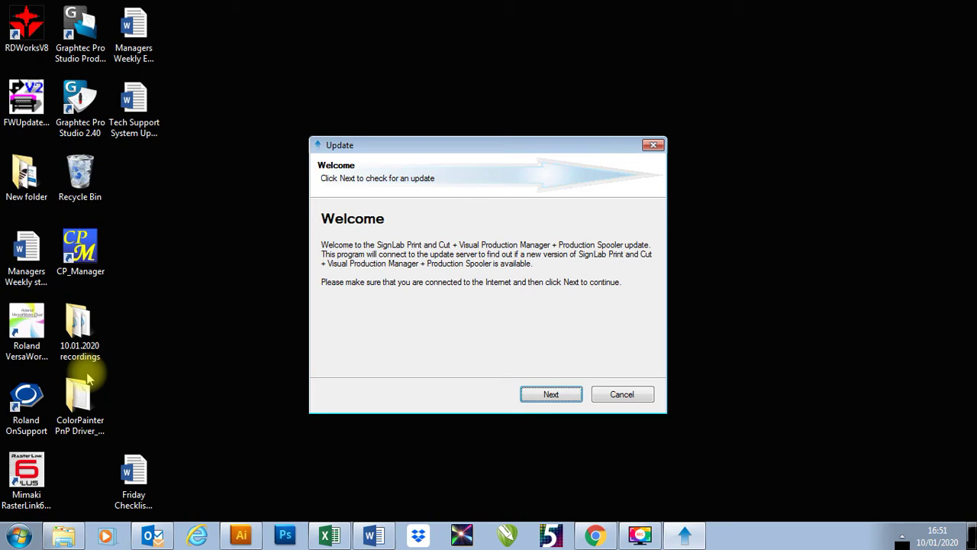
# Restart the updater, accept the newer SignLab Print and Cut version, and download it.
pyautogui.click(560, 399)
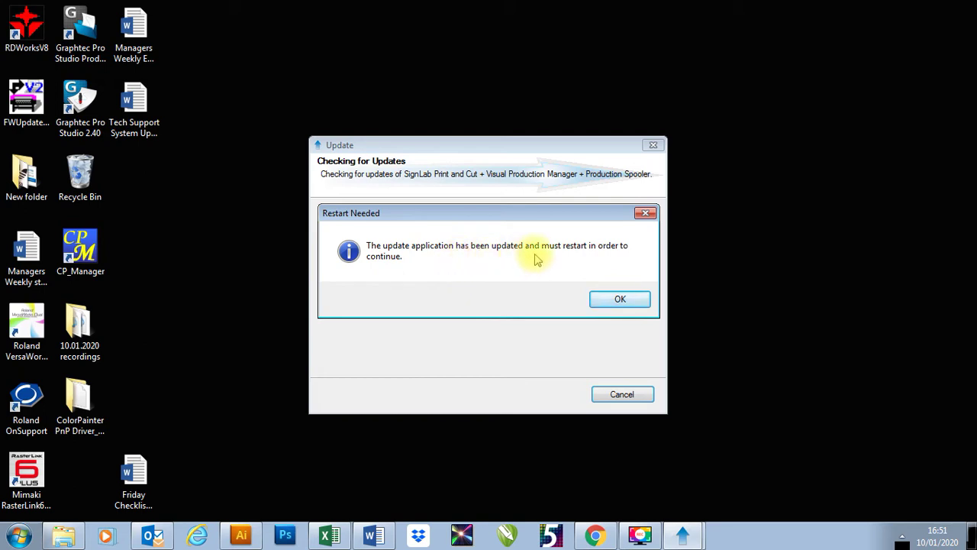
pyautogui.click(639, 300)
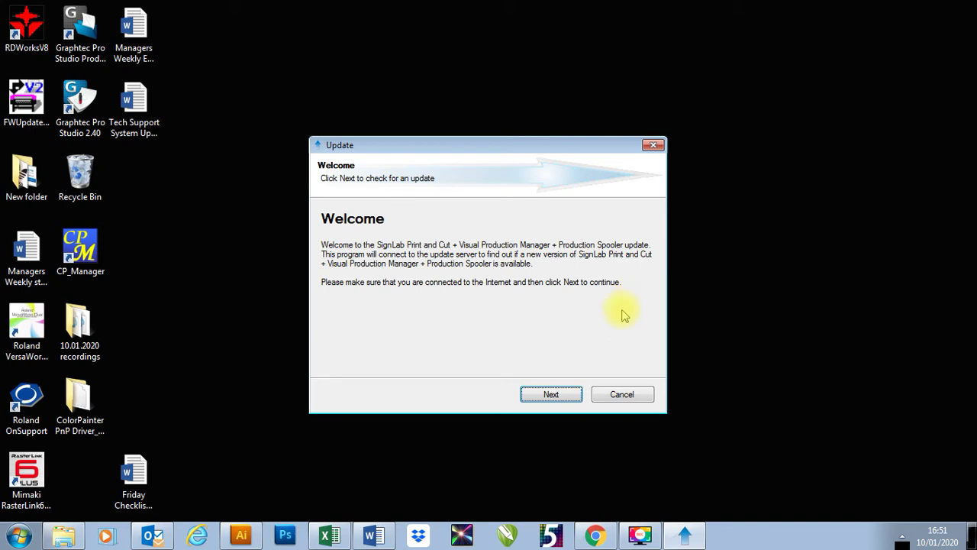
pyautogui.click(551, 394)
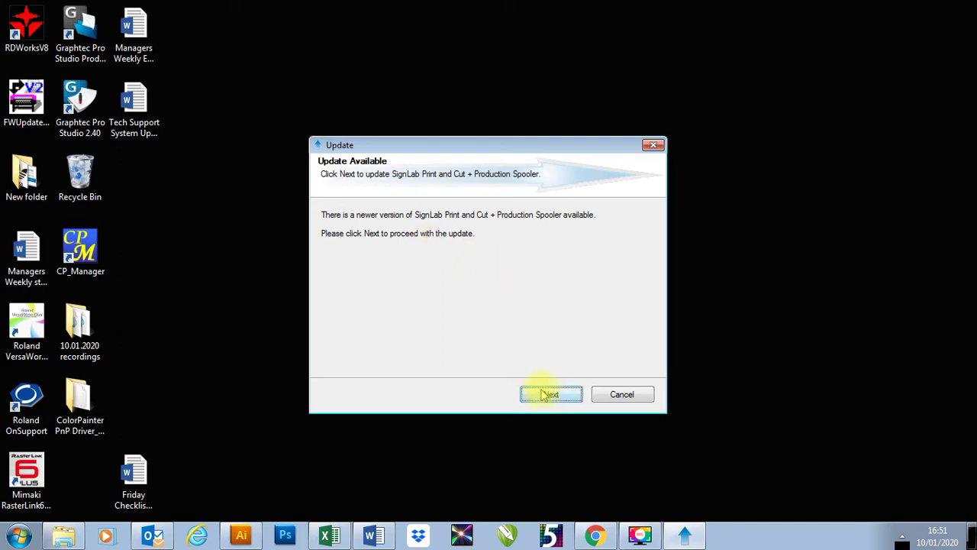
pyautogui.click(545, 393)
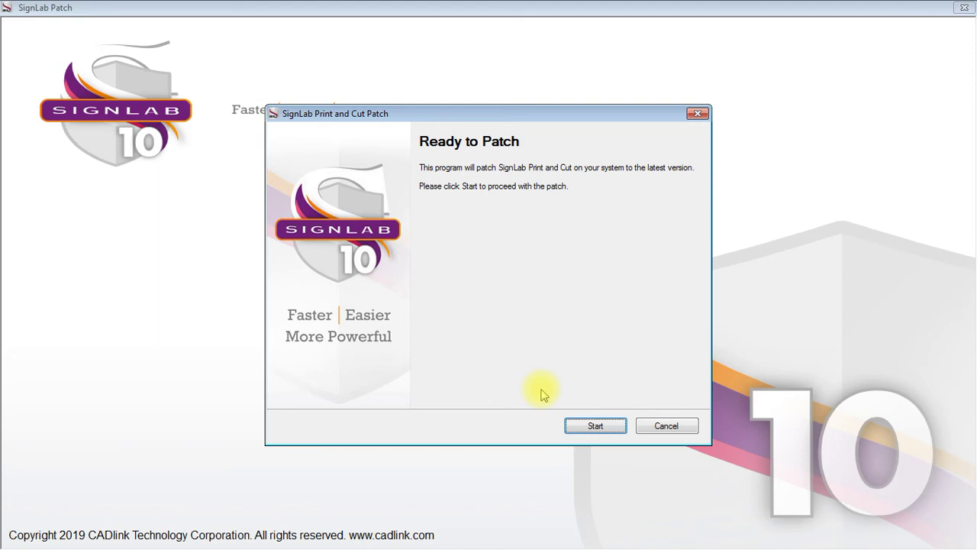
# Patch SignLab Print and Cut and finish after Patch Successful appears.
pyautogui.click(600, 425)
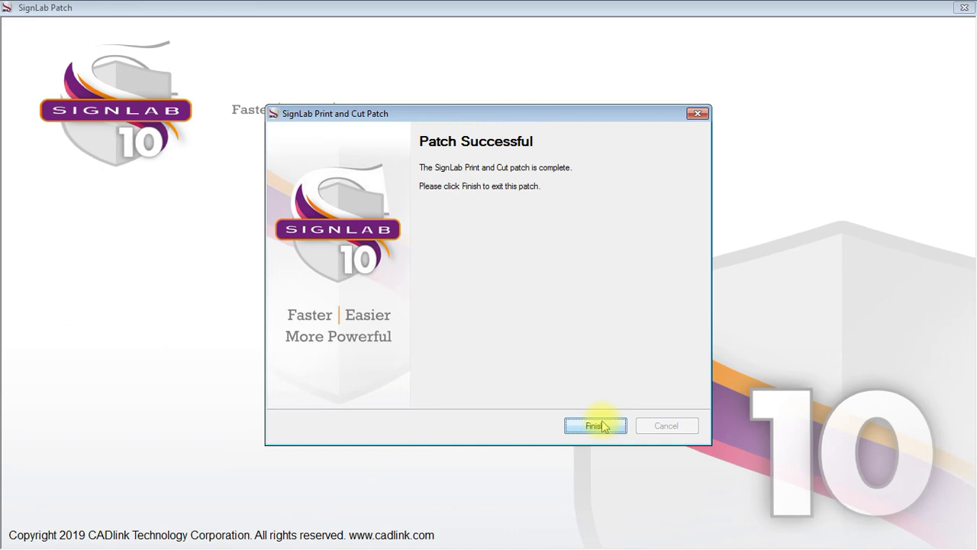
pyautogui.click(602, 426)
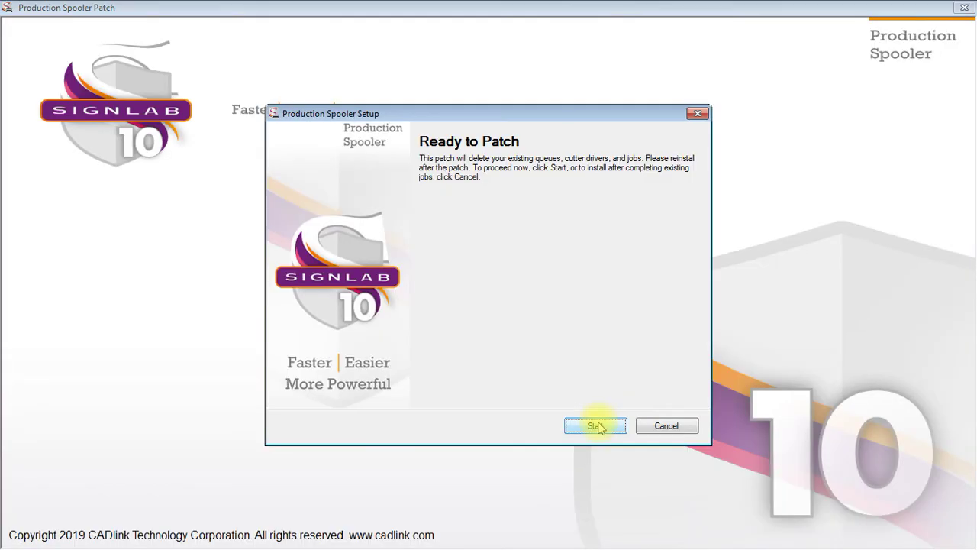
# Run the Production Spooler patch and finish after Patch Successful appears.
pyautogui.click(599, 428)
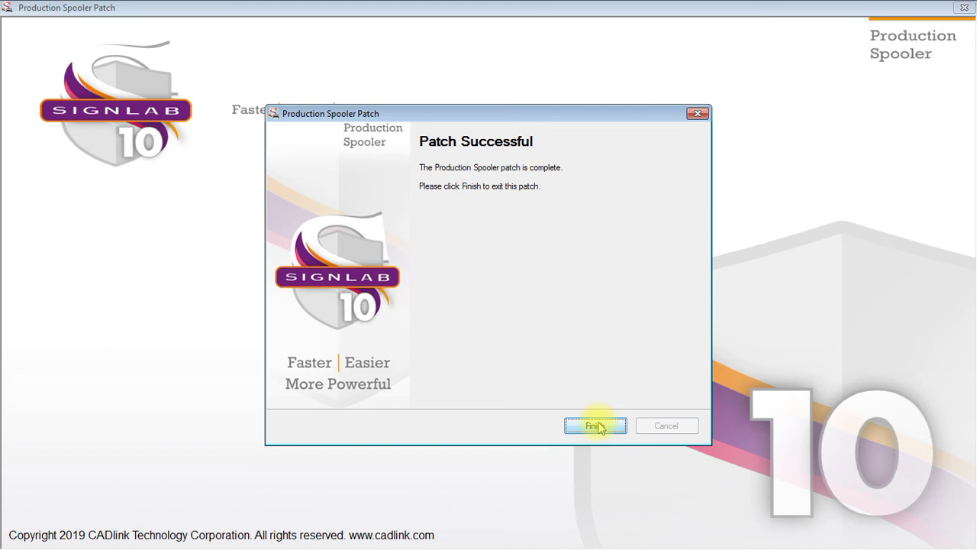
pyautogui.click(596, 426)
# Close the finished updater and relaunch Visual Production Manager from the SignLab 10.0 folder.
pyautogui.click(597, 430)
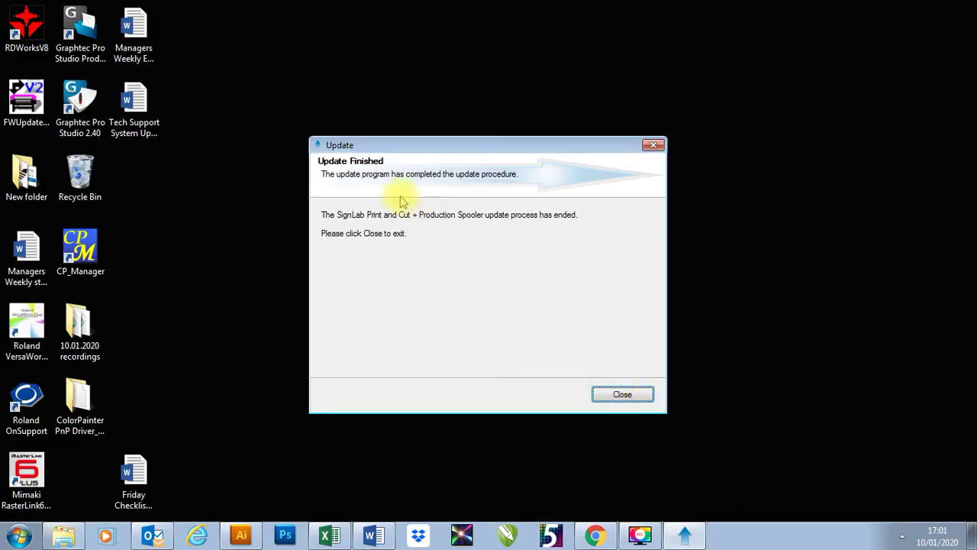
pyautogui.click(628, 394)
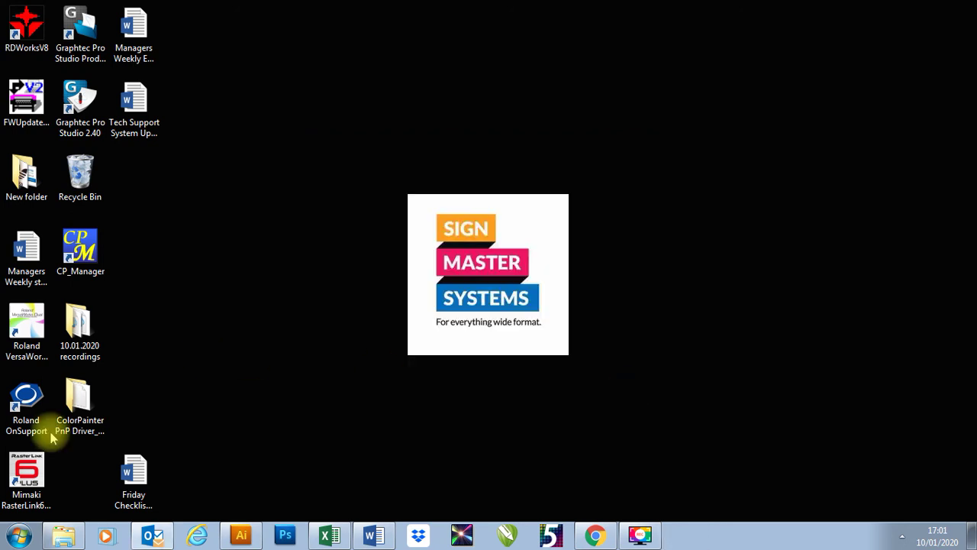
pyautogui.click(19, 537)
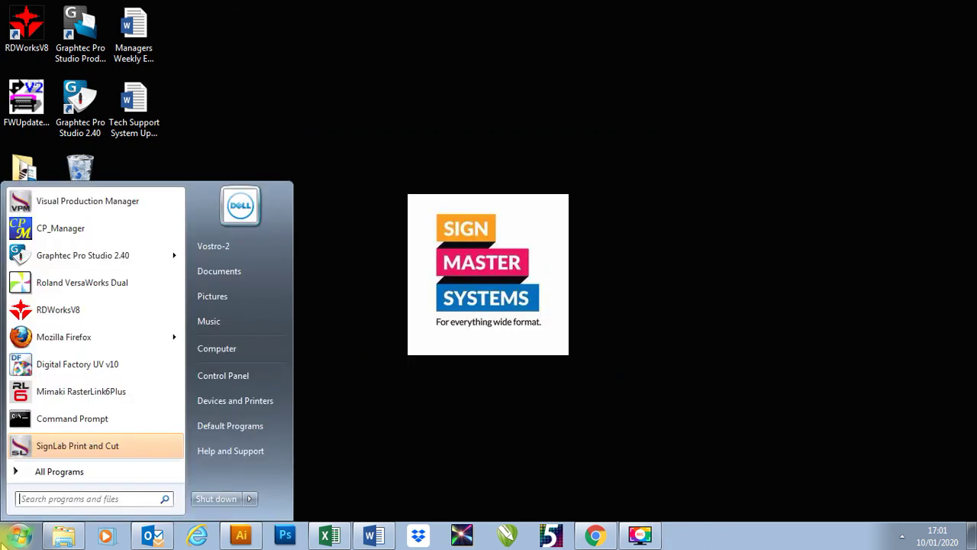
pyautogui.click(51, 473)
pyautogui.click(73, 360)
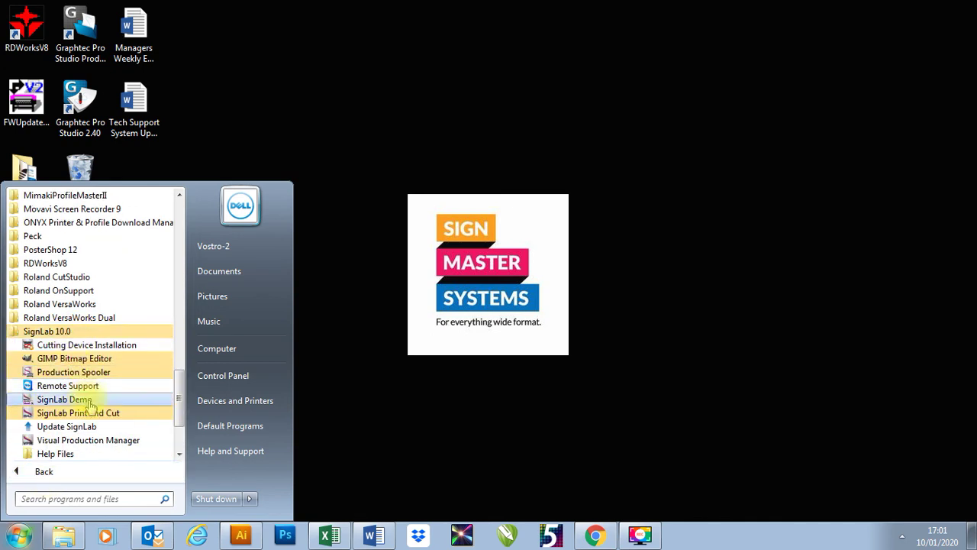
pyautogui.click(90, 440)
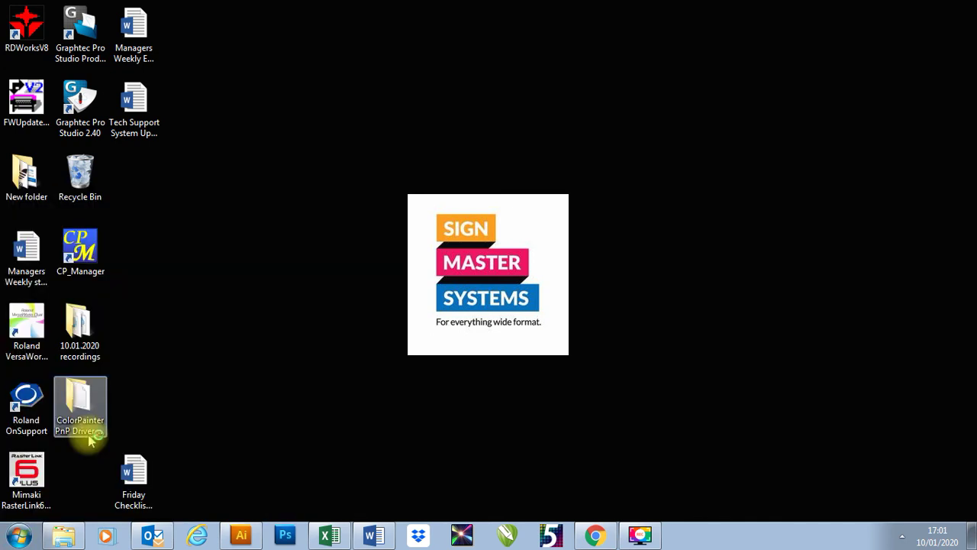